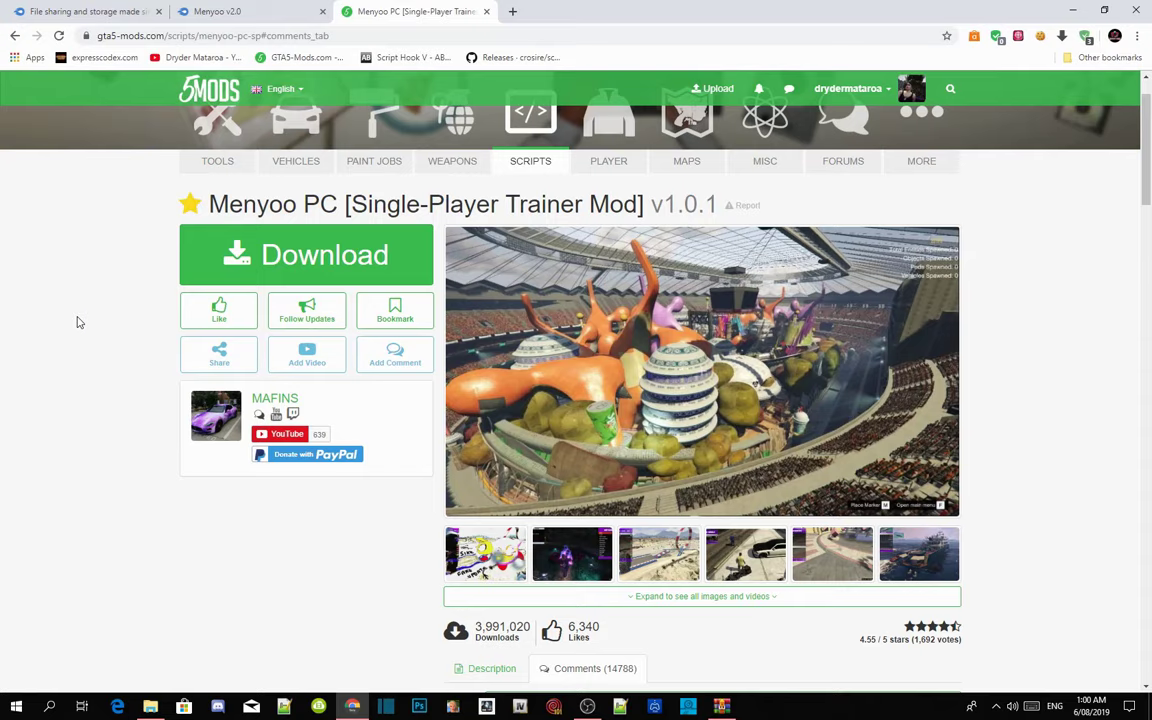
Read through the user comments on the Menyoo PC mod page about the updated version
scroll(103, 311, down, 1)
scroll(687, 389, down, 2)
scroll(687, 389, down, 3)
scroll(671, 398, down, 4)
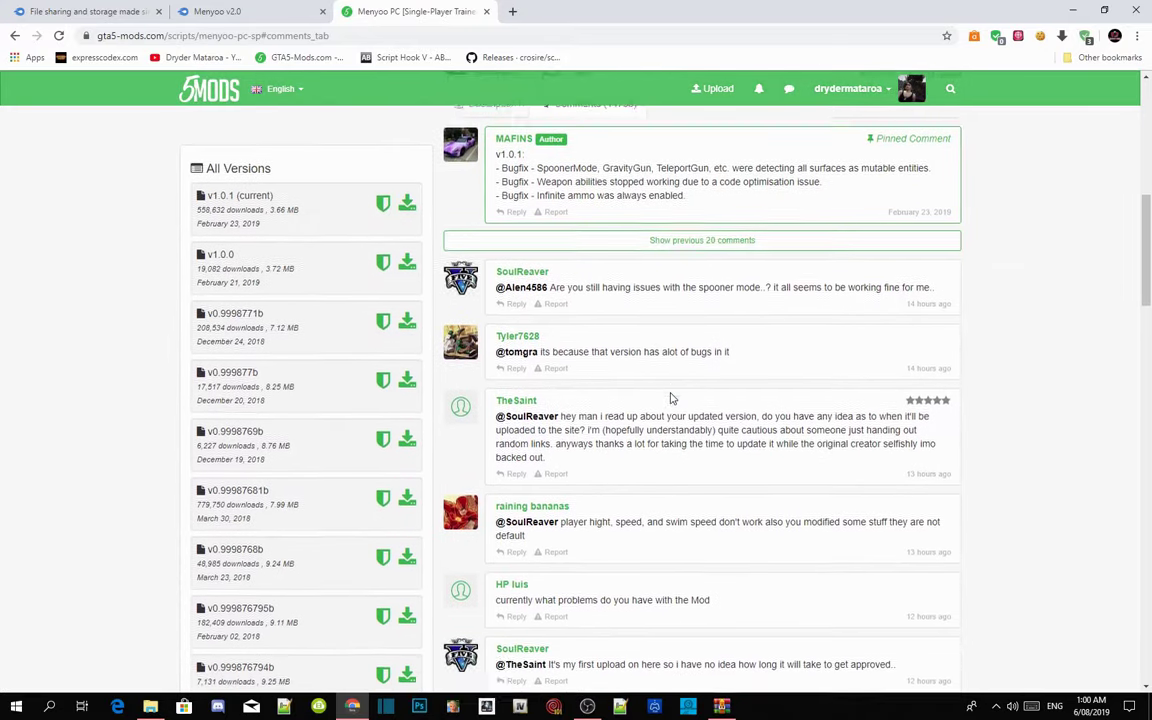
scroll(671, 393, down, 1)
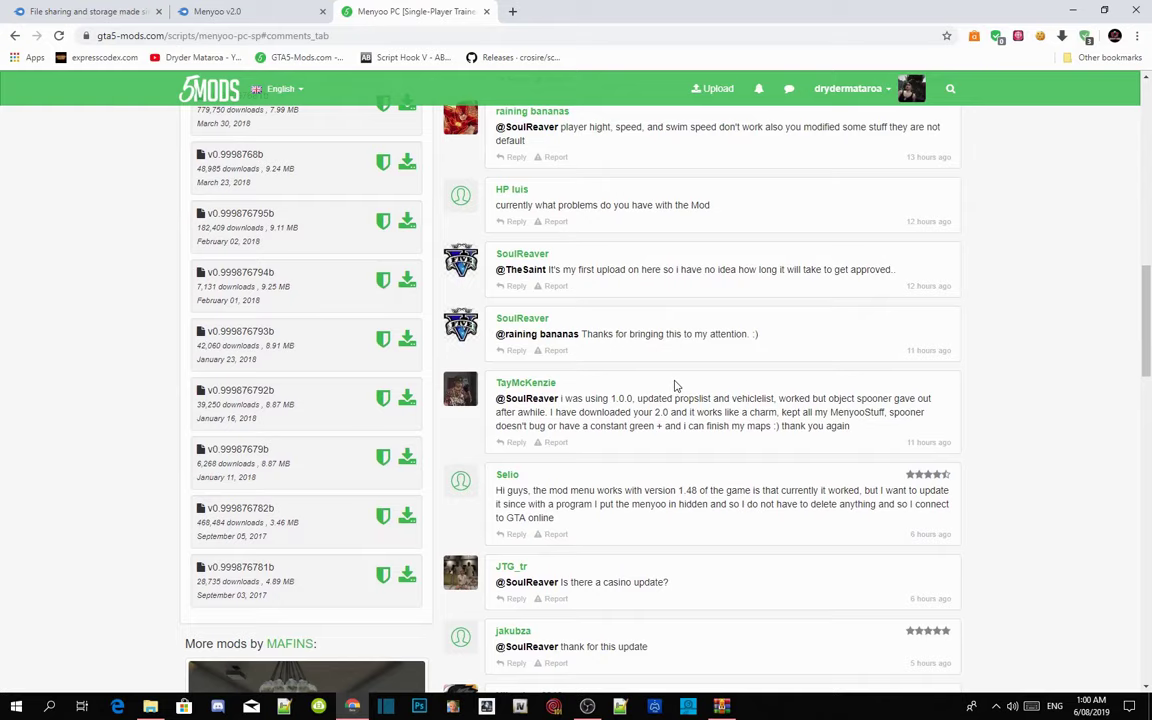
scroll(675, 386, down, 4)
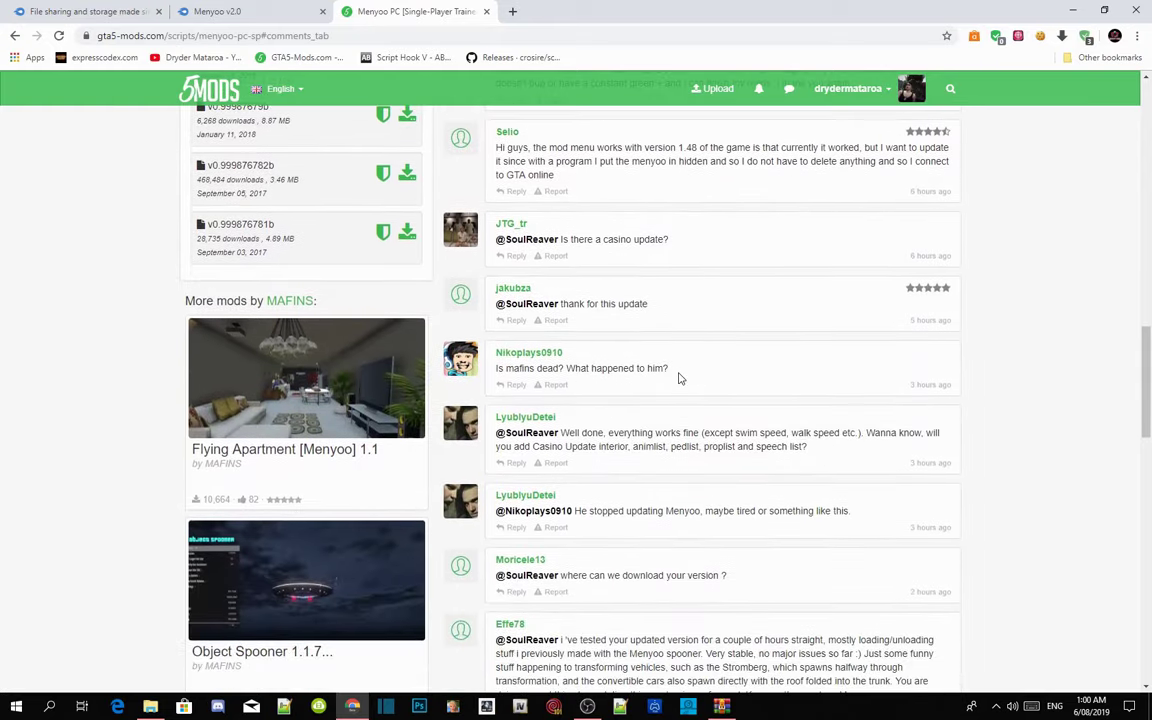
scroll(678, 378, down, 2)
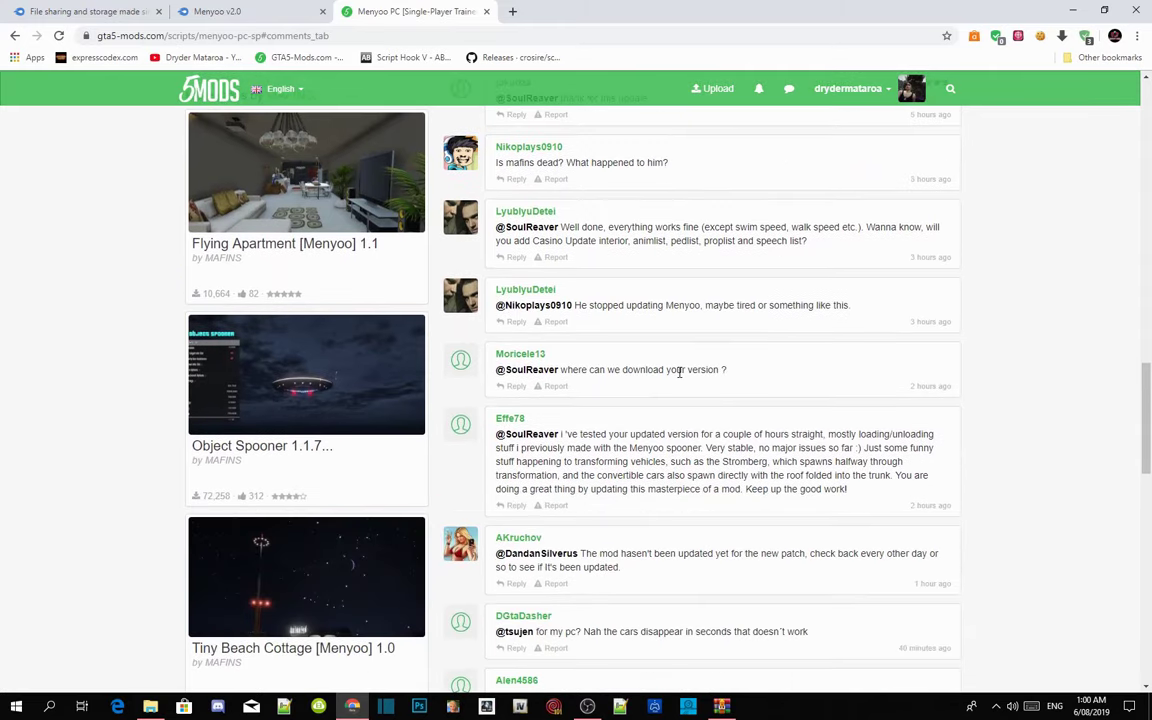
scroll(679, 371, down, 1)
scroll(679, 378, down, 1)
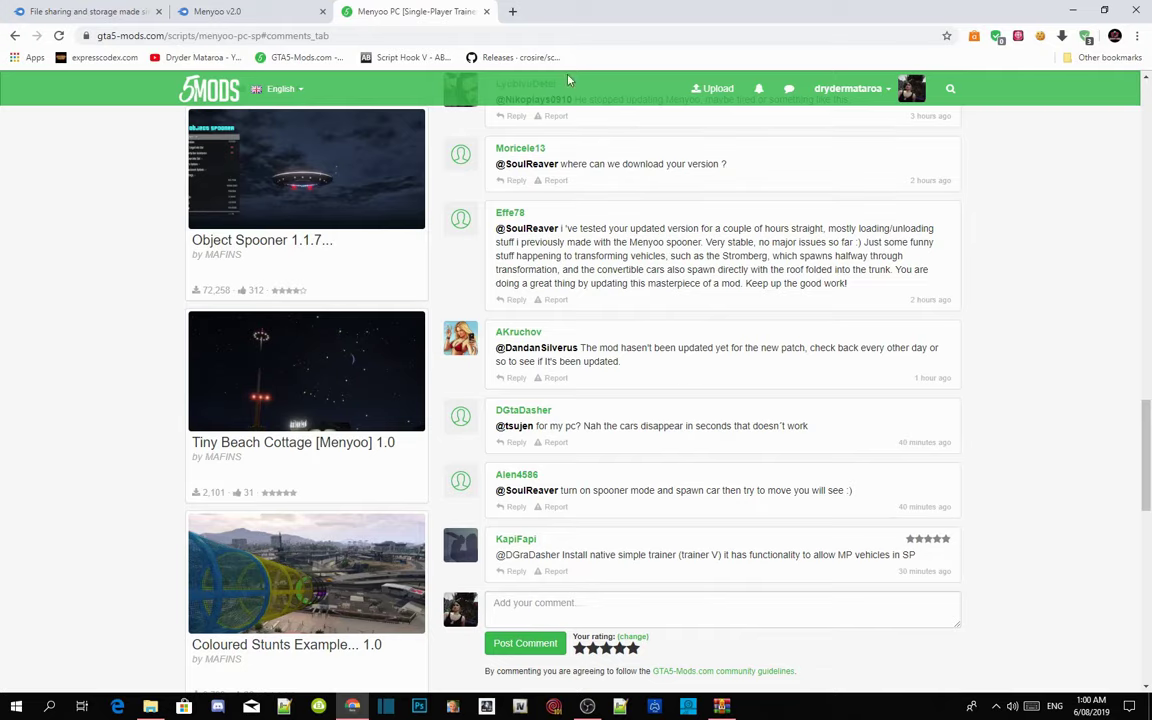
View the Menyoo v2.0 download page, then switch to the Menyoo v2.0.rar archive in WinRAR and move its window aside
click(222, 11)
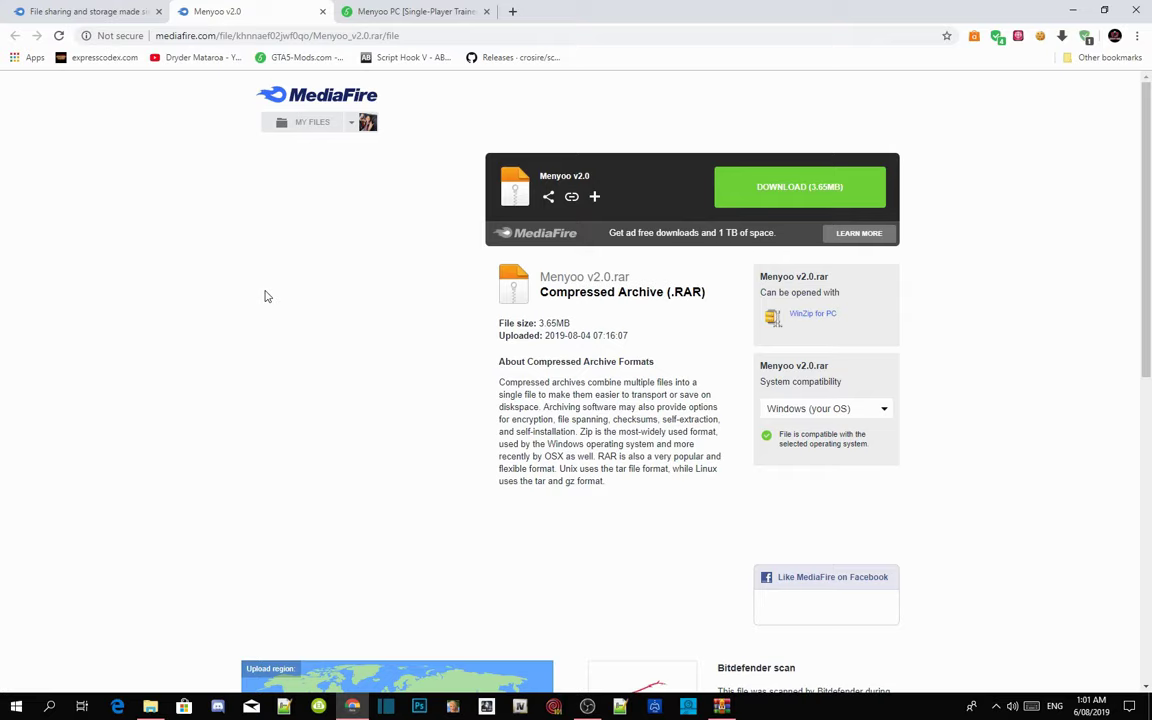
click(1075, 14)
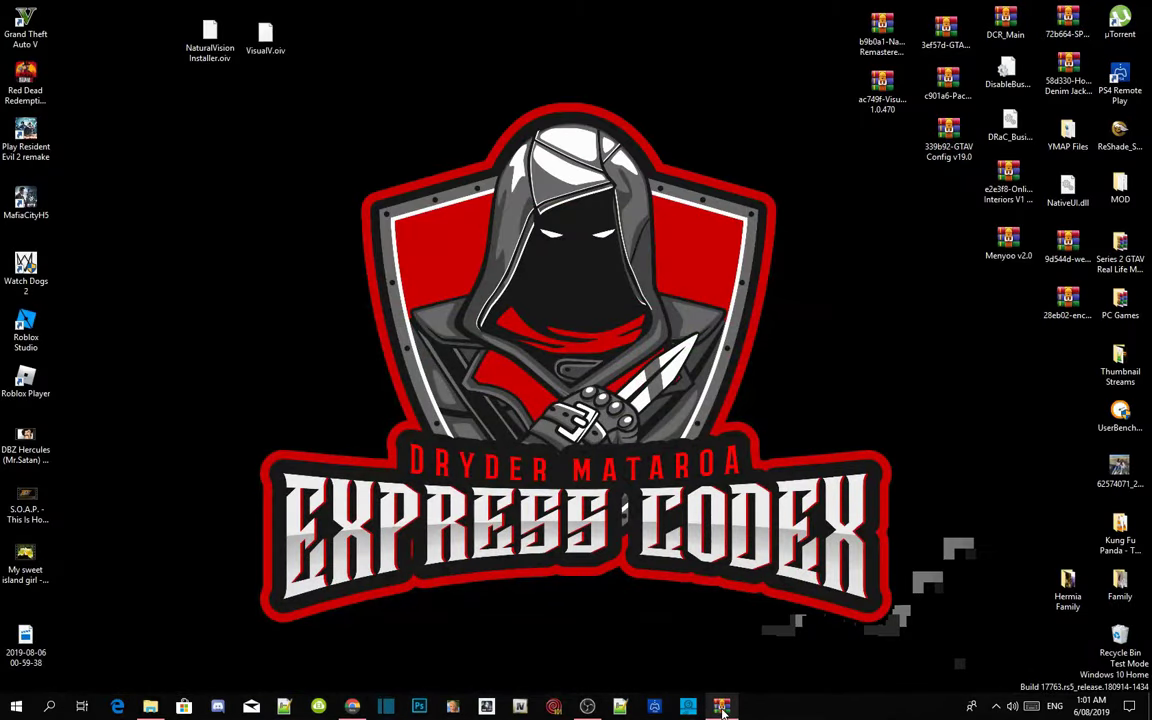
click(652, 642)
drag(388, 74, 906, 95)
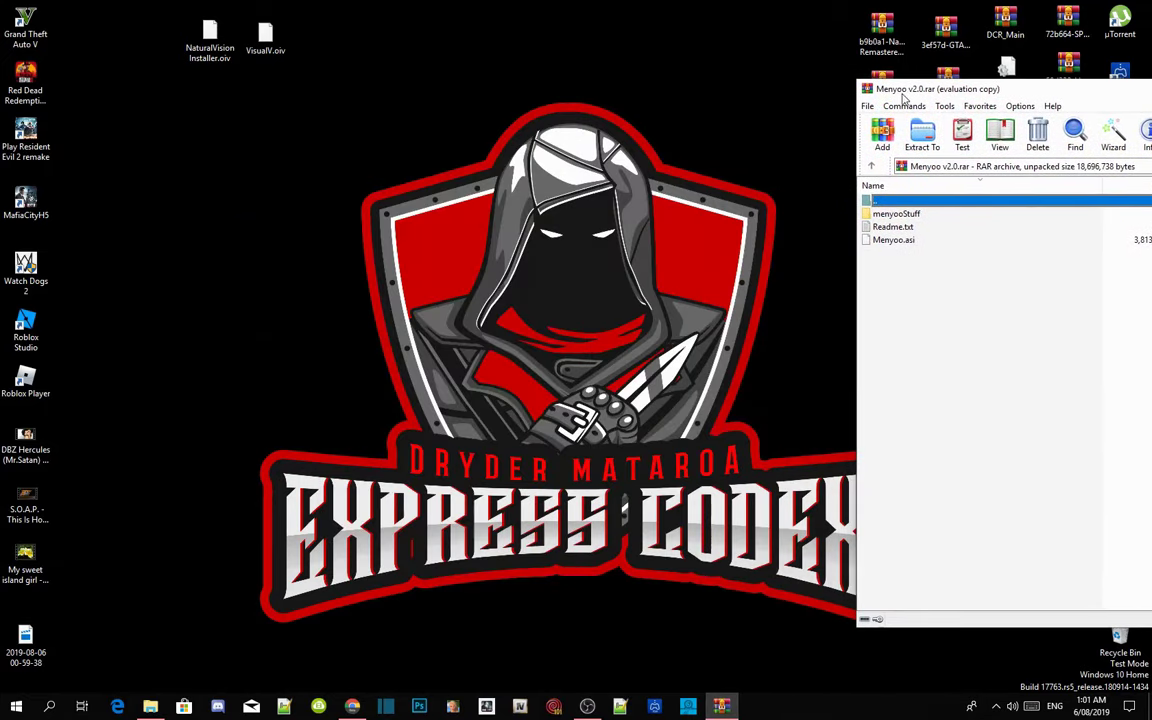
Open the Grand Theft Auto V install folder from its desktop shortcut and place it beside the archive window
right_click(30, 12)
click(90, 41)
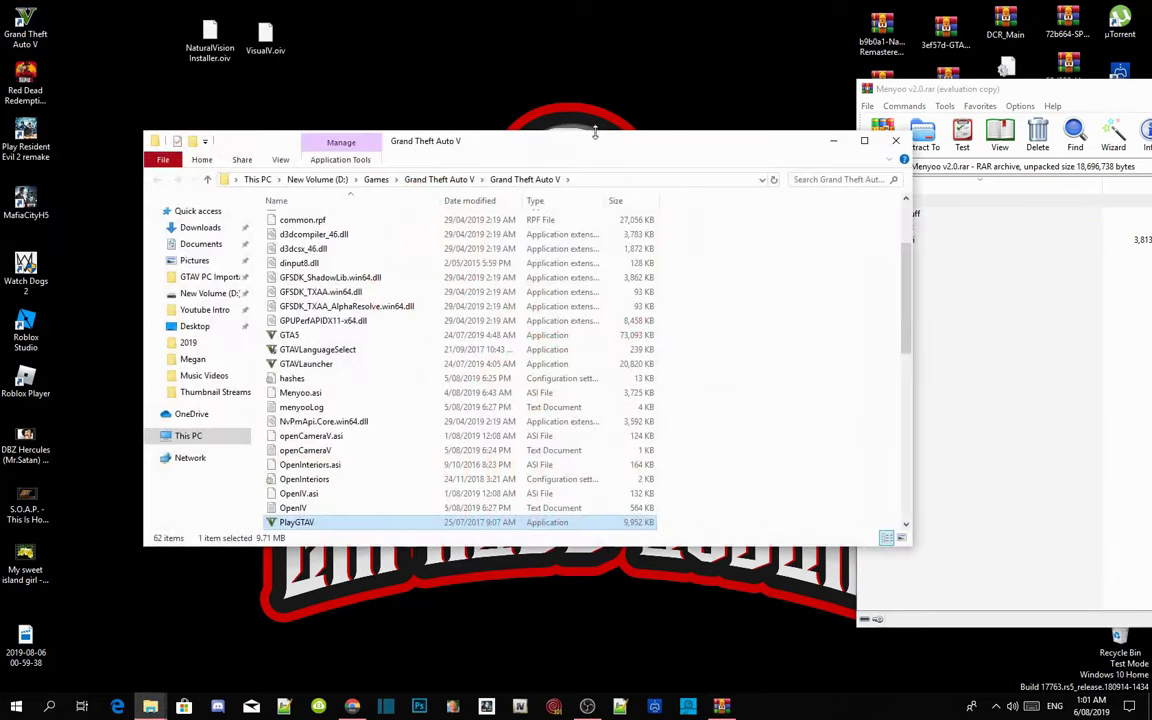
drag(591, 147, 468, 134)
scroll(560, 330, up, 3)
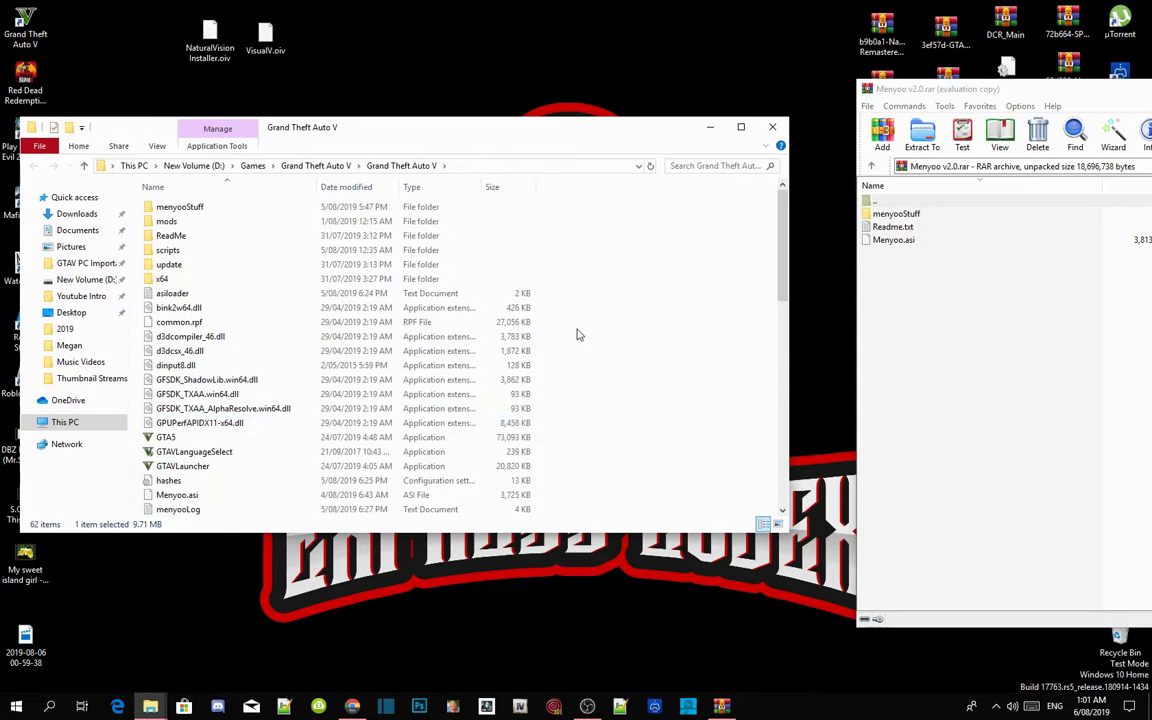
scroll(581, 324, down, 13)
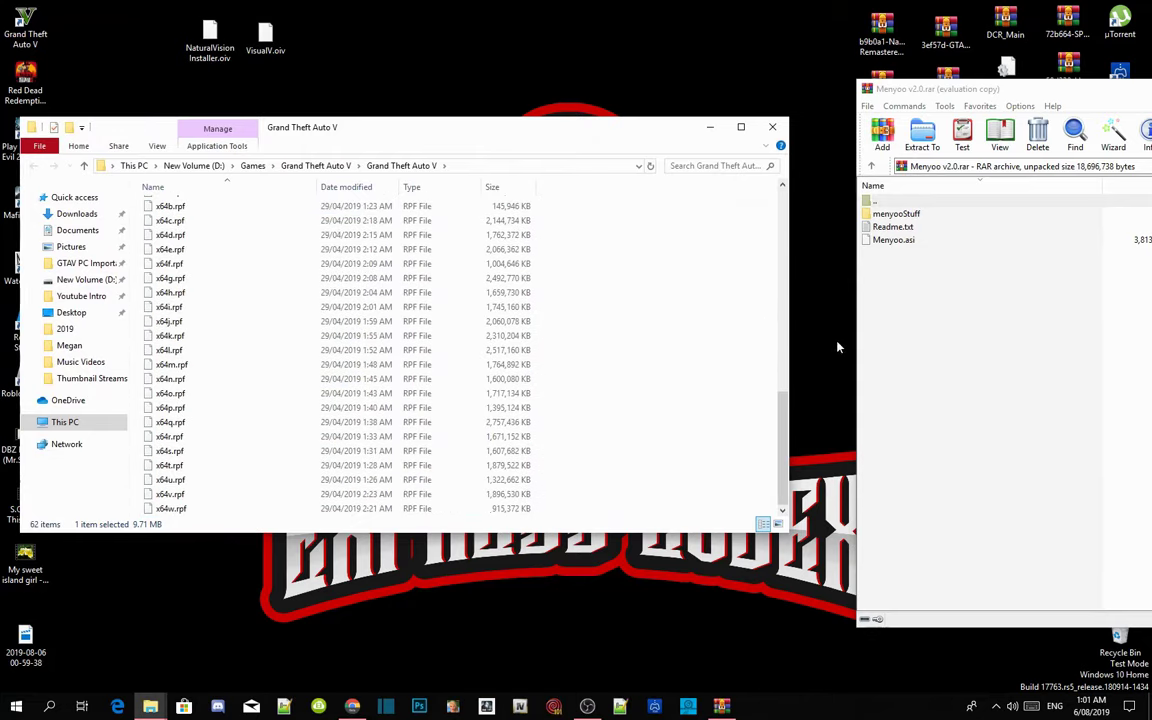
Extract menyooStuff and Menyoo.asi from the archive into the game folder, replacing the existing files, and refresh the folder
click(897, 214)
ctrl+click(903, 240)
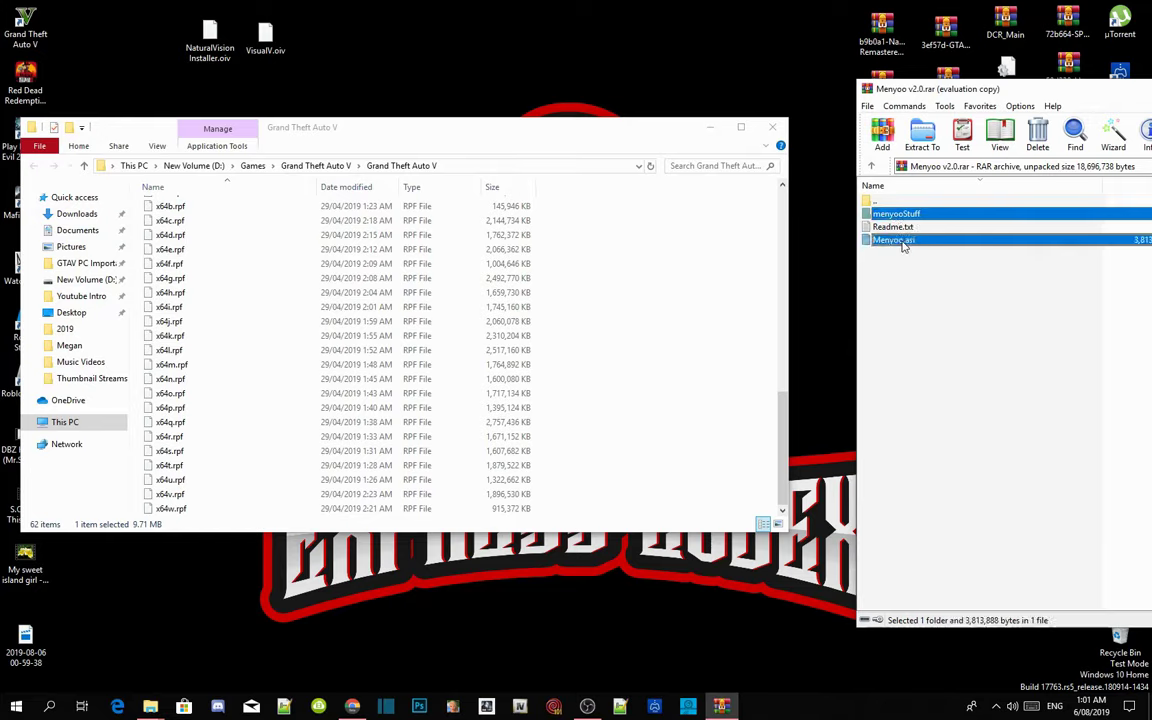
drag(903, 240, 661, 336)
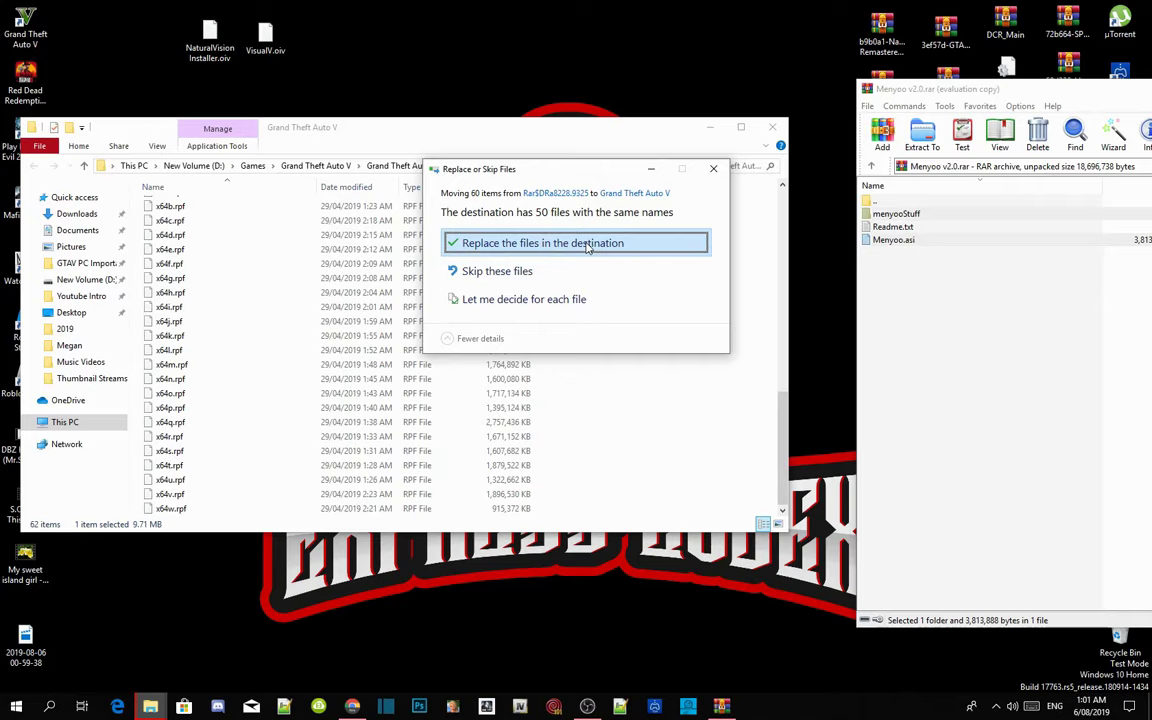
click(588, 246)
scroll(670, 350, up, 7)
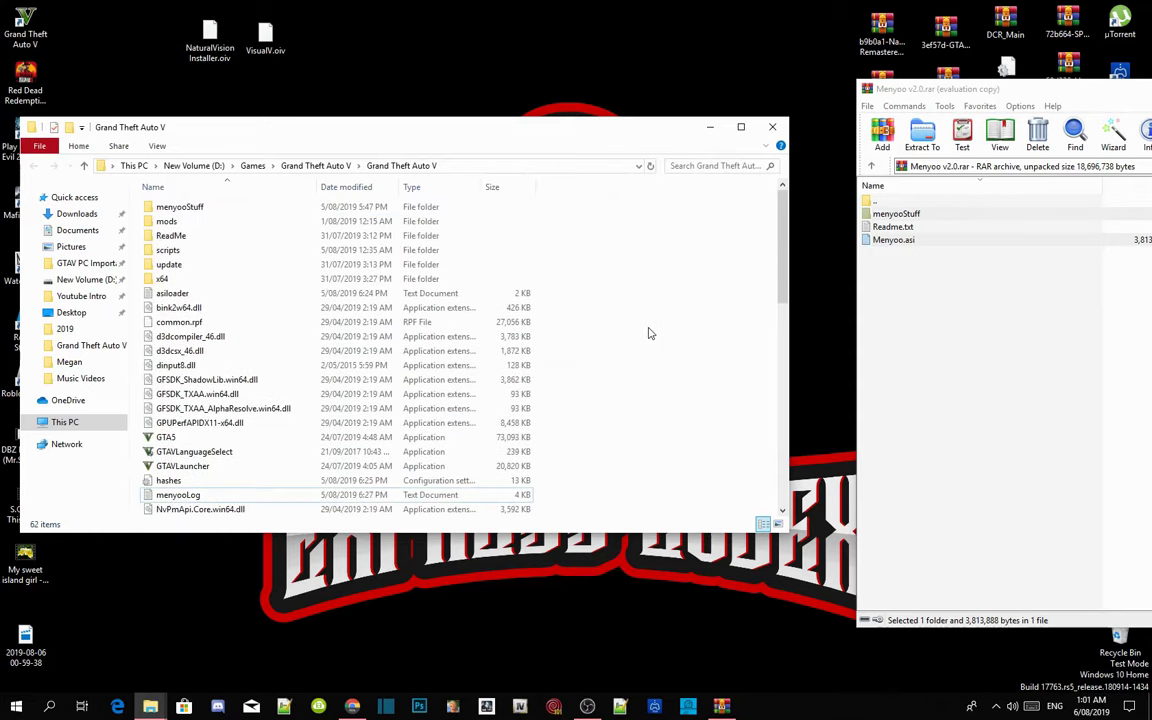
right_click(704, 304)
click(736, 356)
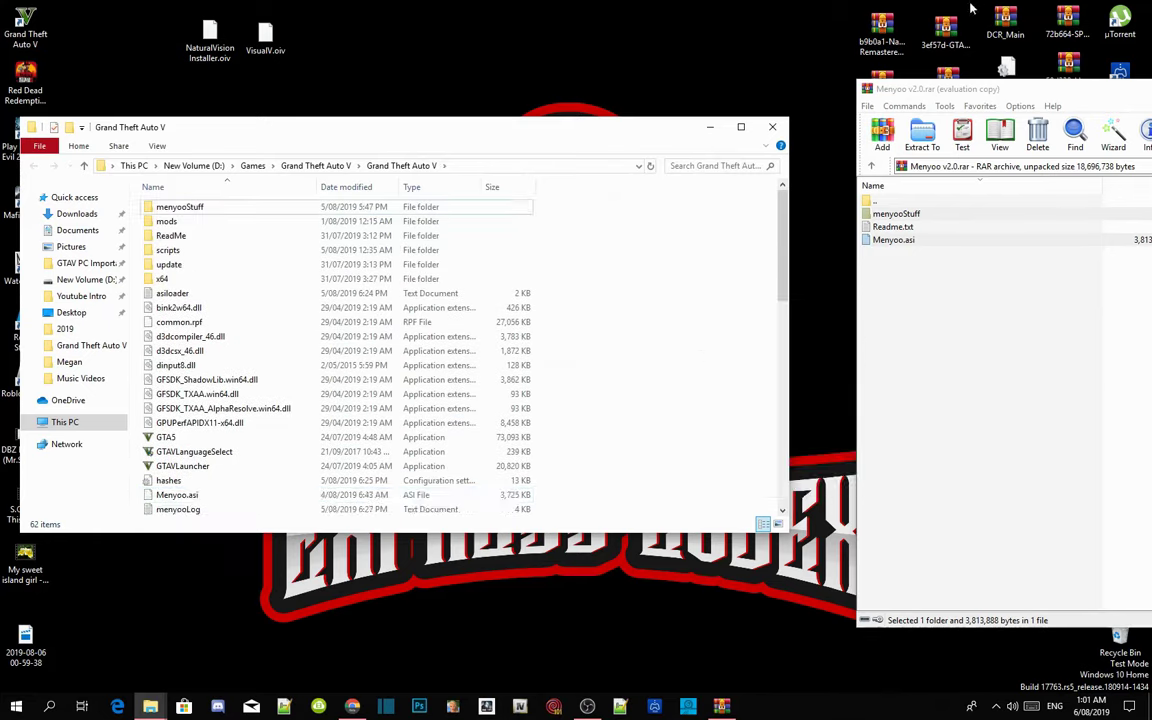
Close the game folder window and clear the archive window off the desktop
click(988, 93)
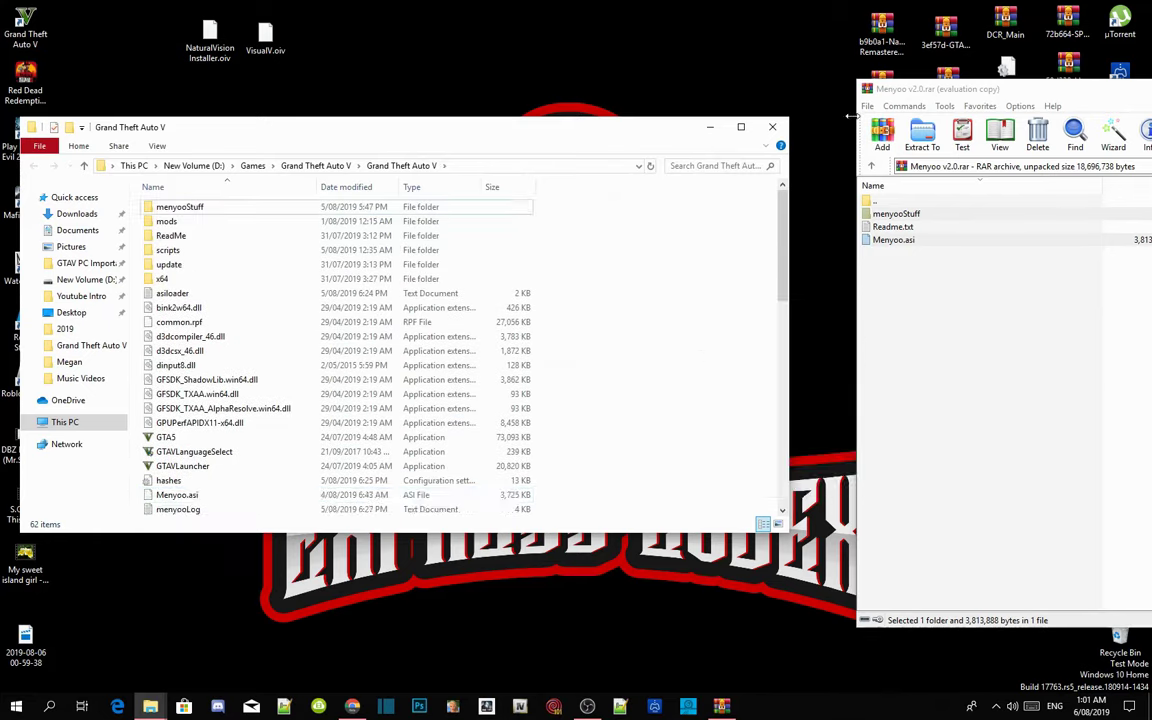
click(771, 128)
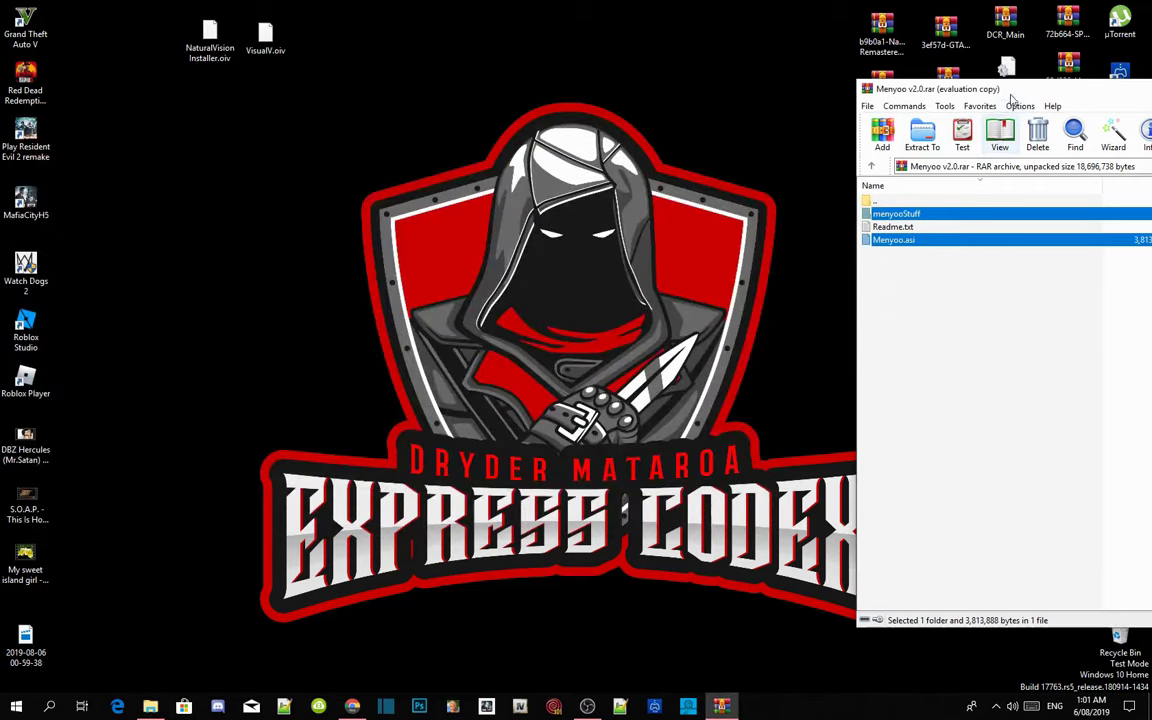
drag(910, 86, 229, 14)
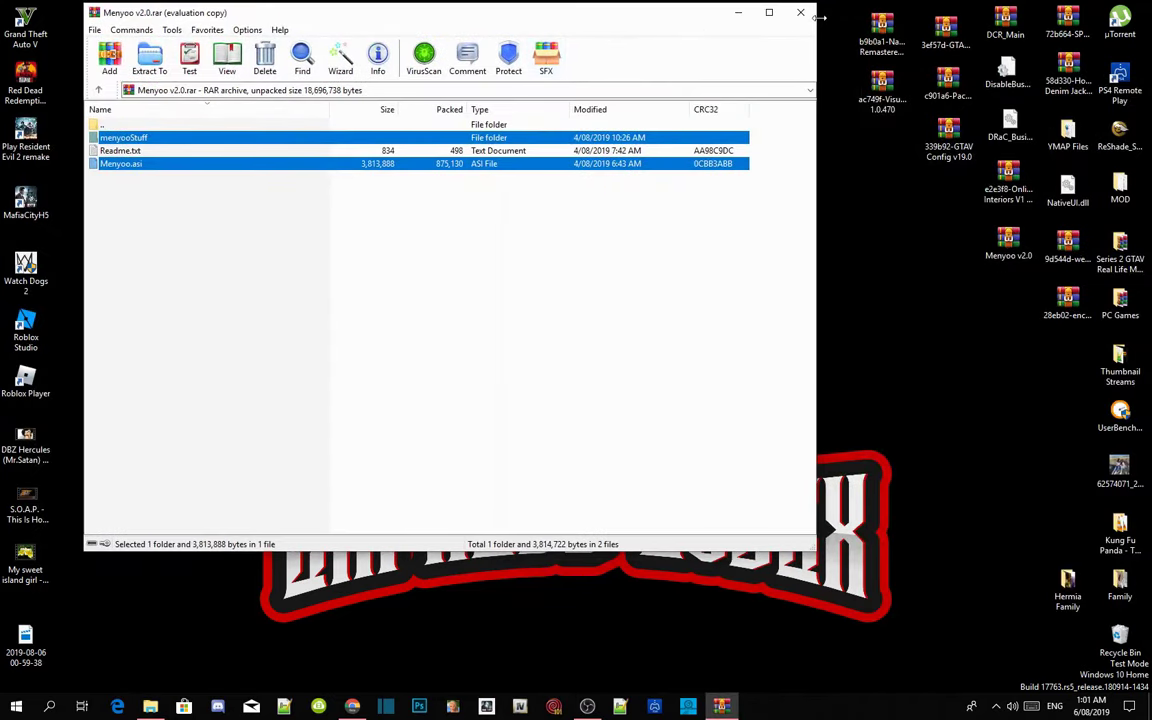
click(724, 11)
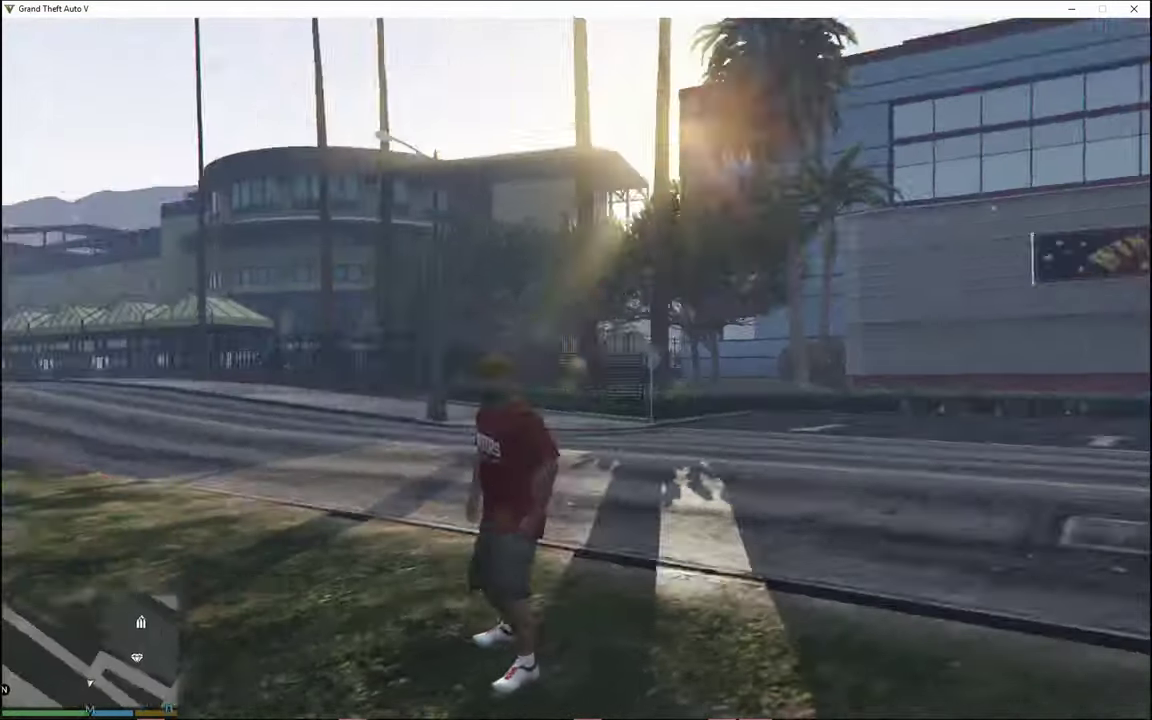
key(w)
key(w)
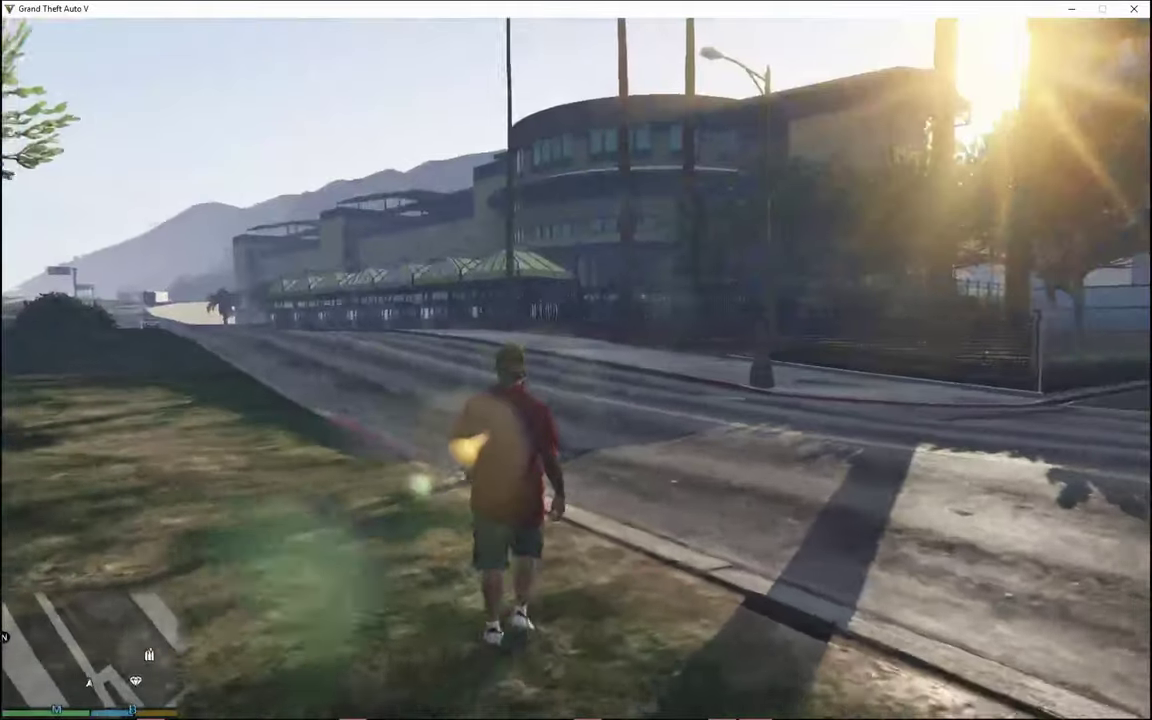
key(w)
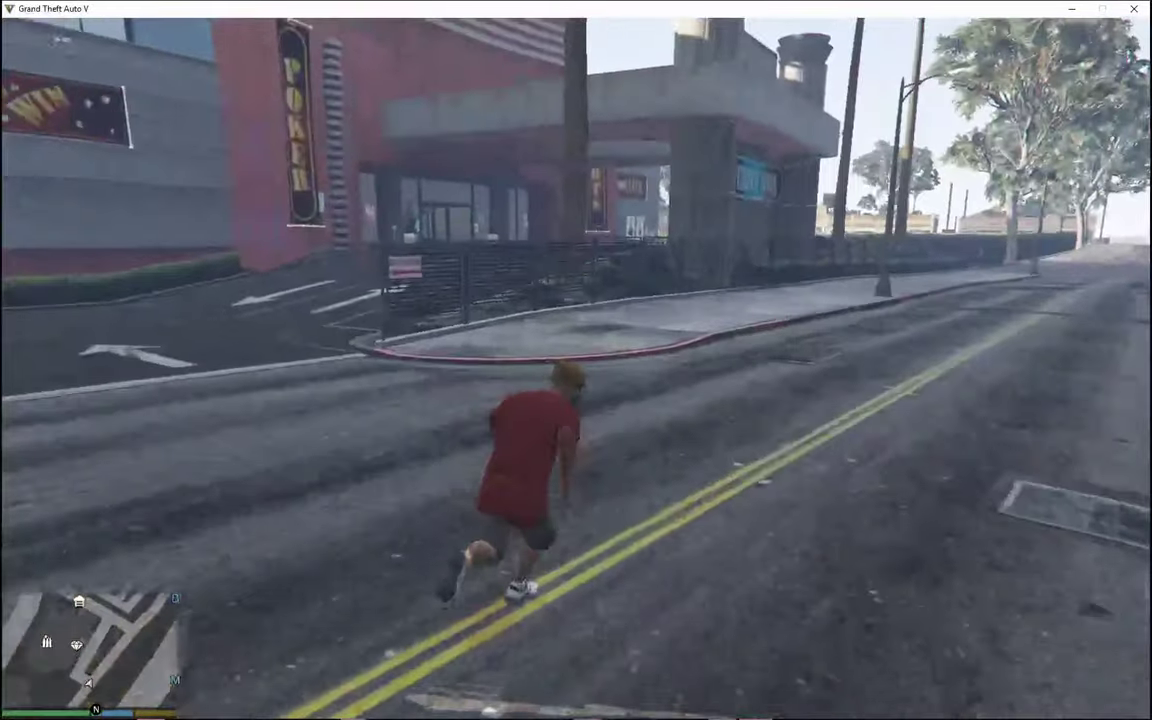
key(w)
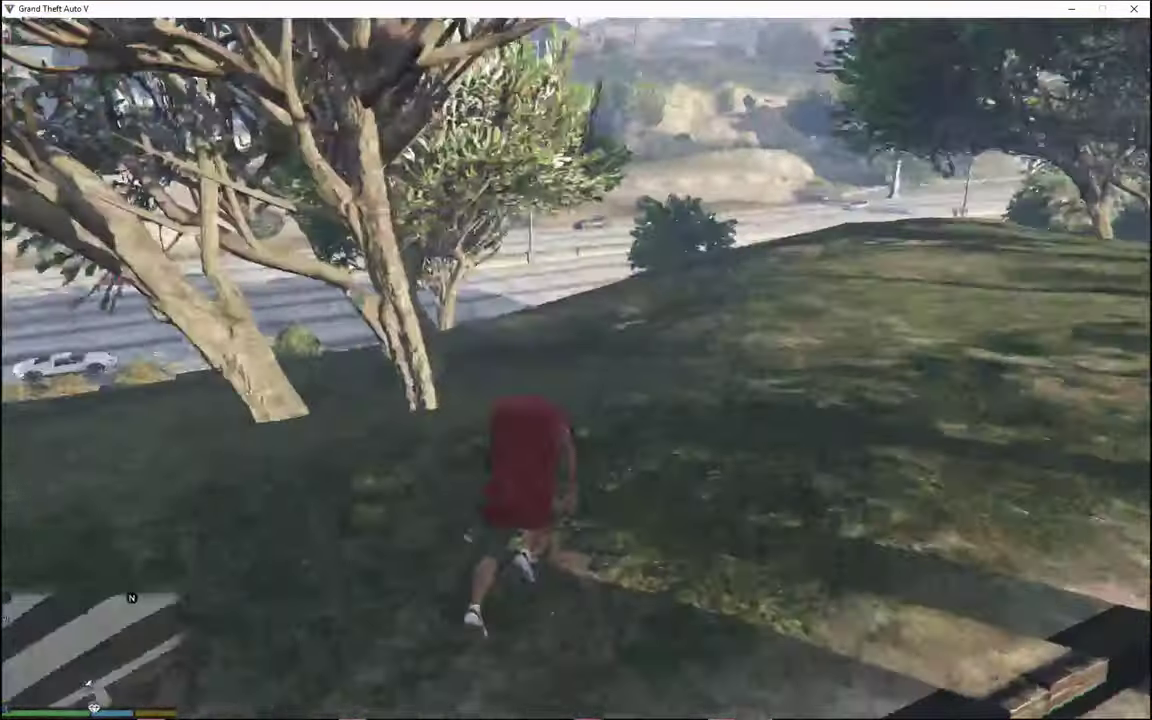
key(w)
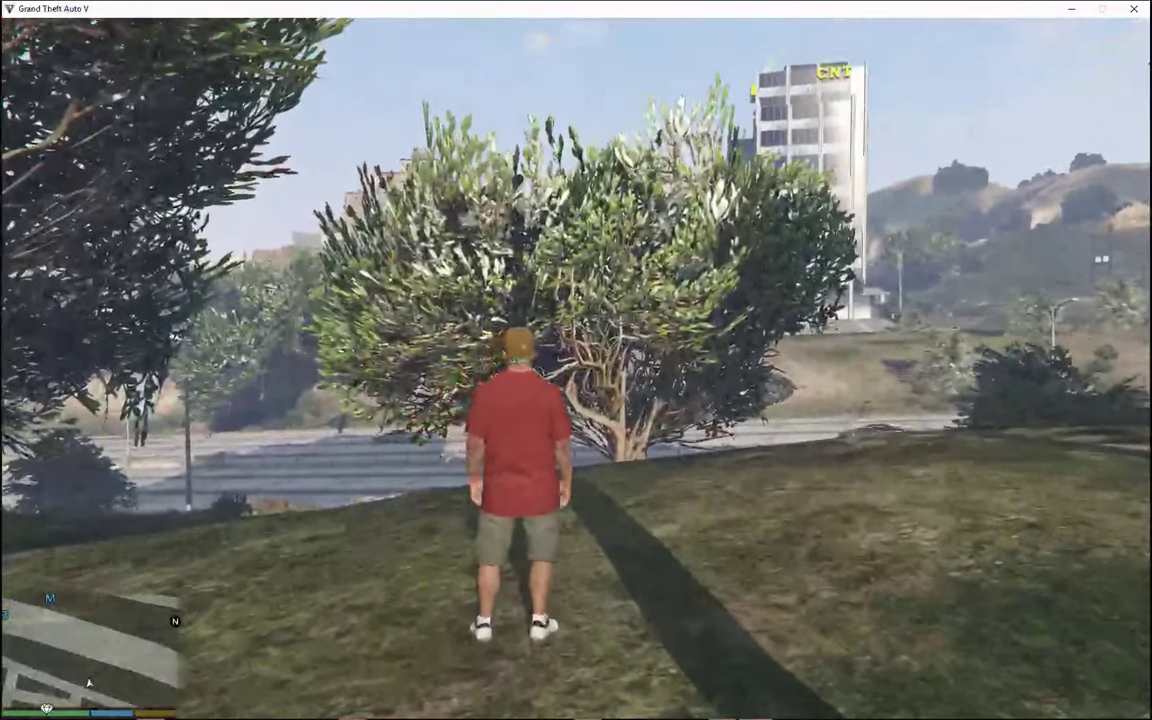
key(s)
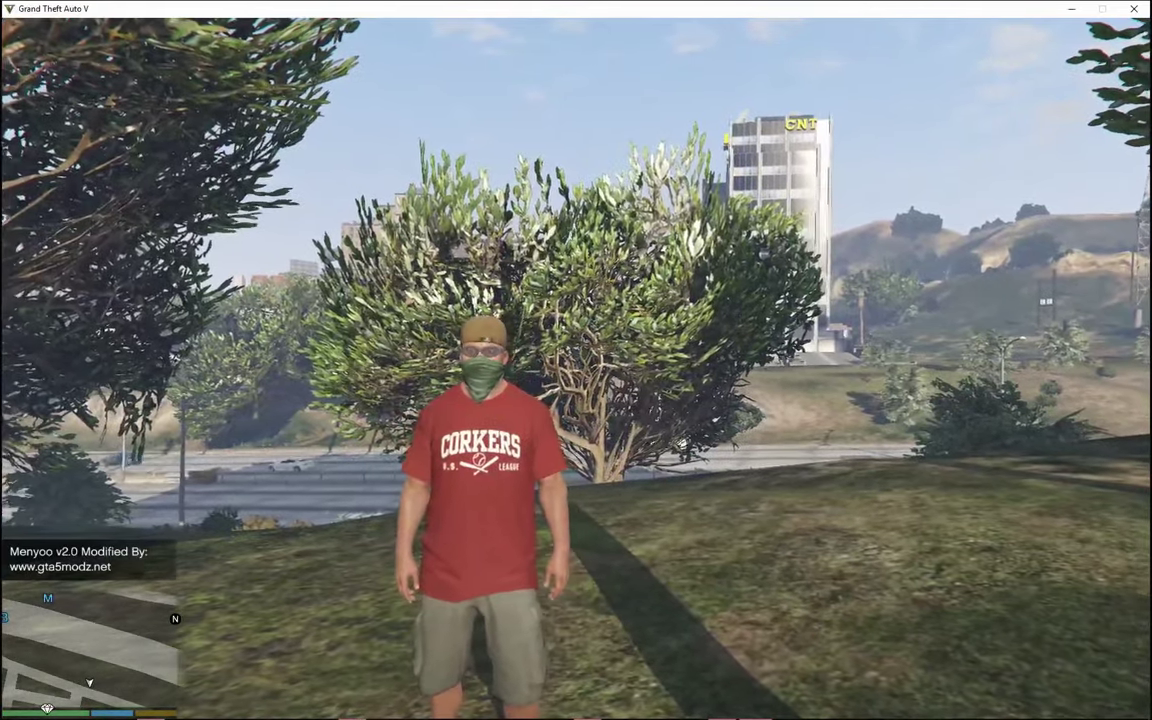
Open the Menyoo menu in the game and look through its Players list
key(F8)
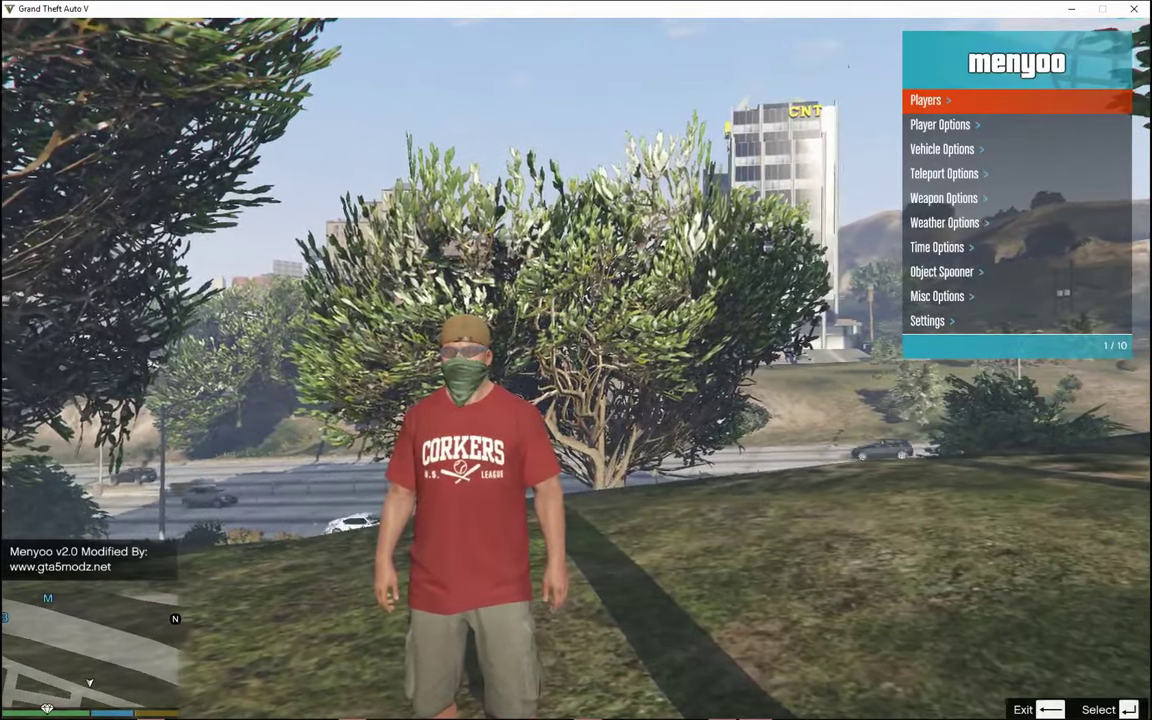
key(Return)
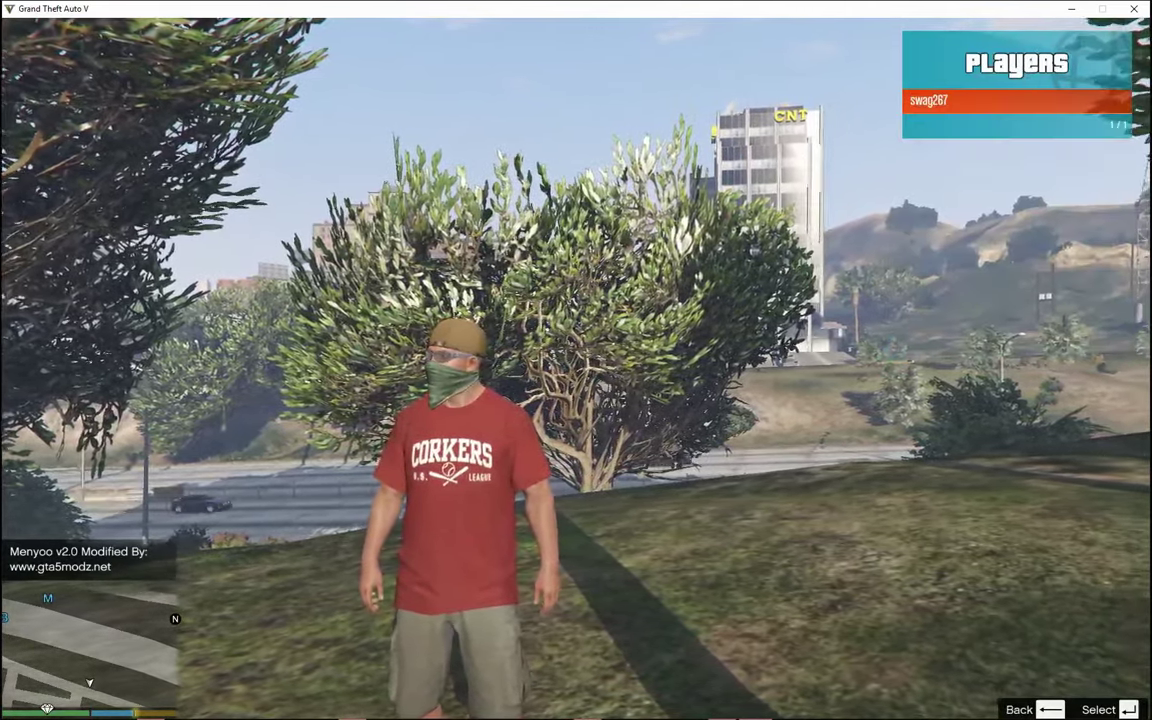
key(Return)
key(BackSpace)
key(BackSpace)
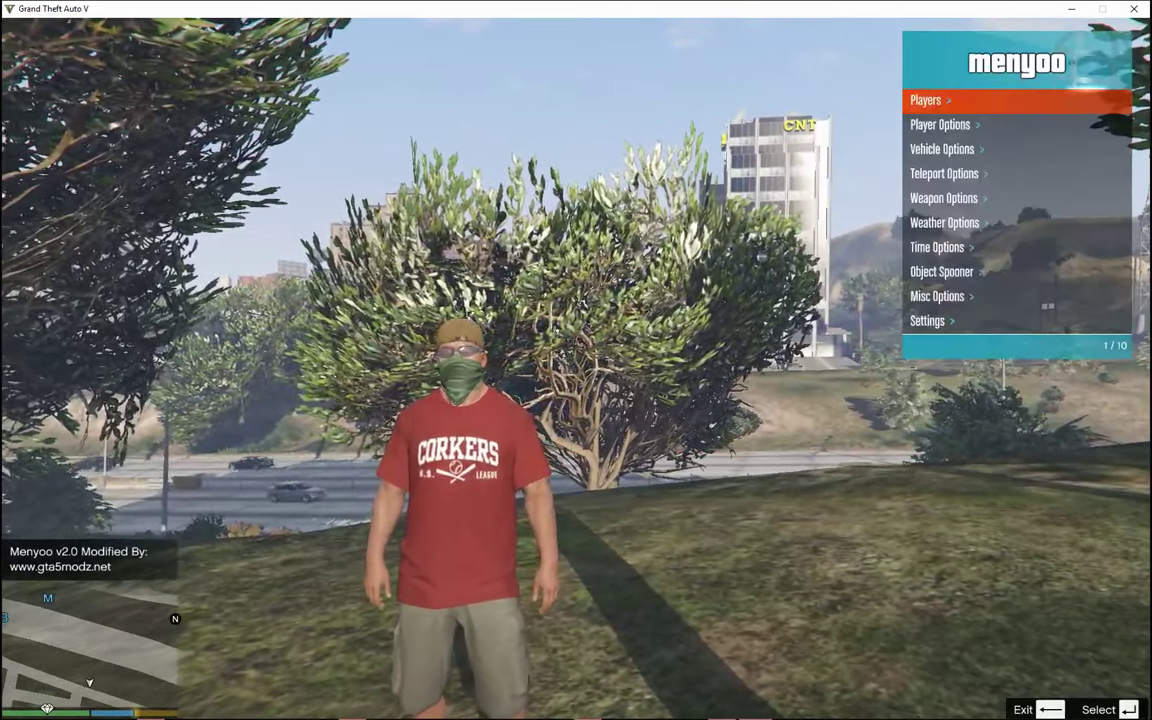
Look at the Wardrobe under Player Options with Front View switched on, and return to the main Menyoo menu
key(Down)
key(Return)
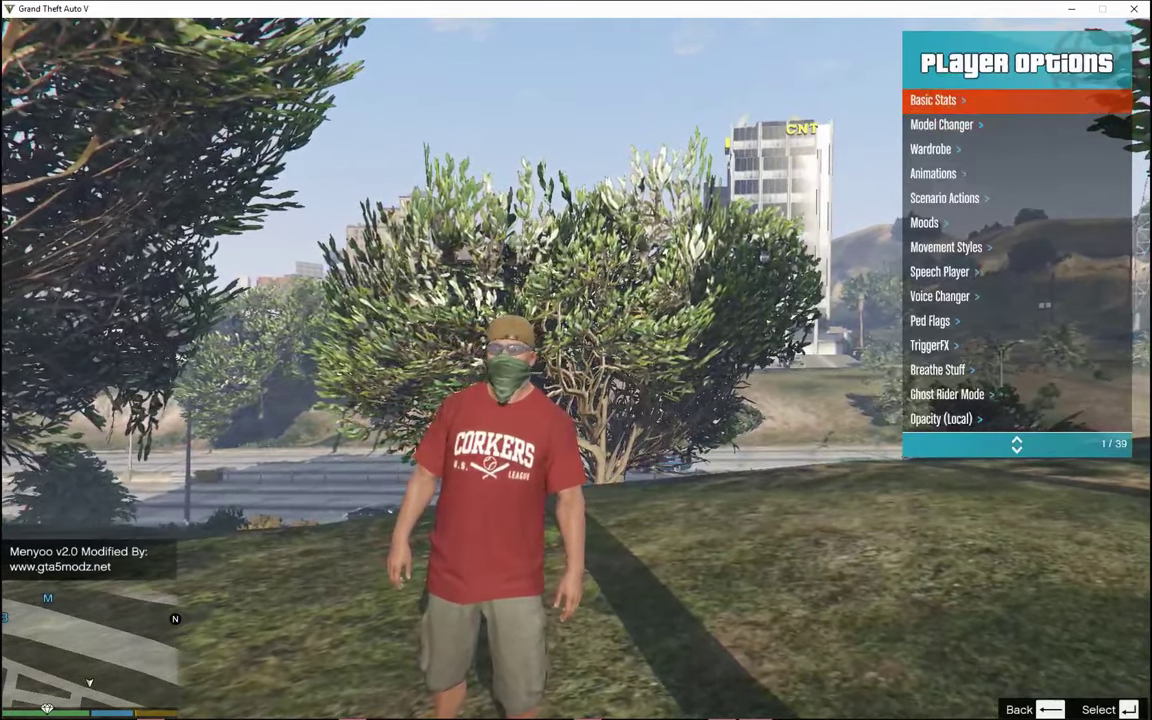
key(Down)
key(Down)
key(Down)
key(Up)
key(Up)
key(Return)
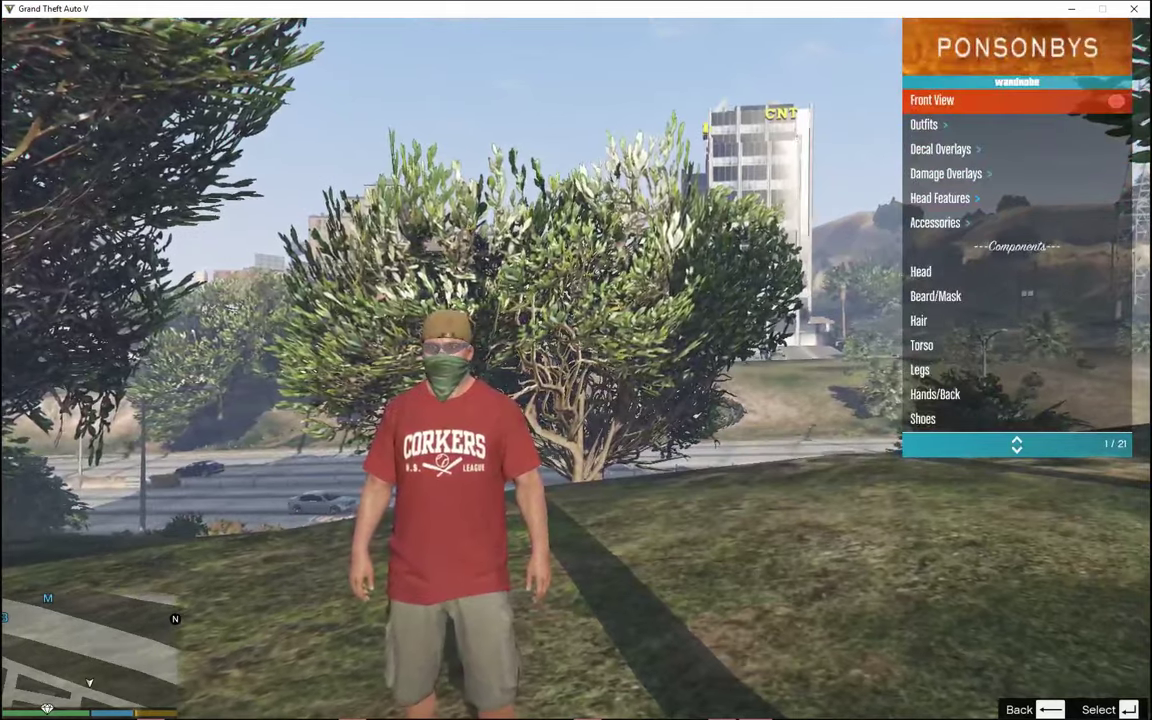
key(Down)
key(Up)
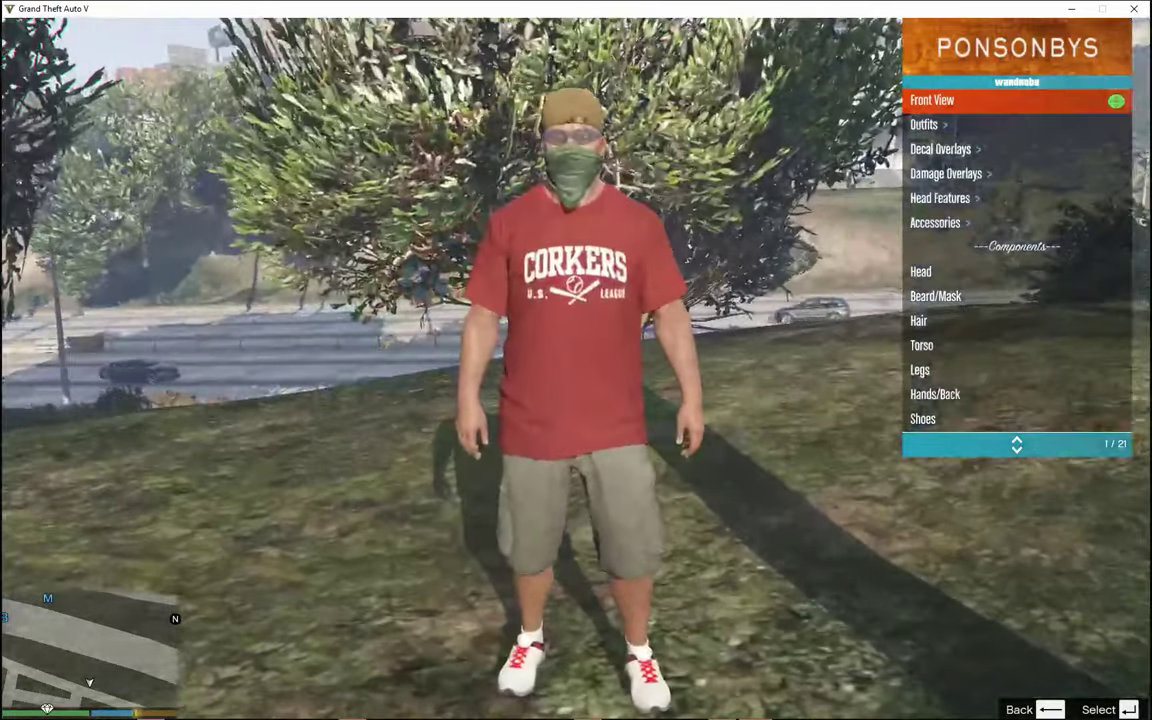
key(BackSpace)
key(BackSpace)
Try out Spooner Mode from the Object Spooner options with the Menyoo menu closed, and exit the mode
key(Down)
key(Down)
key(Down)
key(Down)
key(Down)
key(Down)
key(Down)
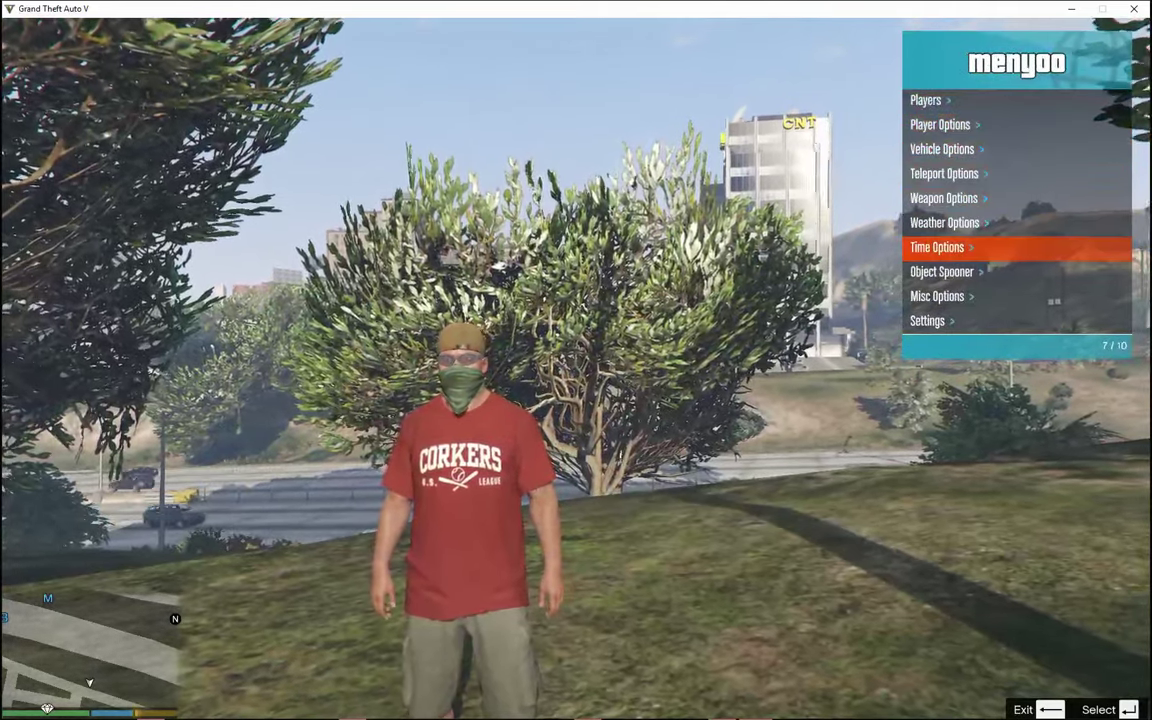
key(Up)
key(Return)
key(Return)
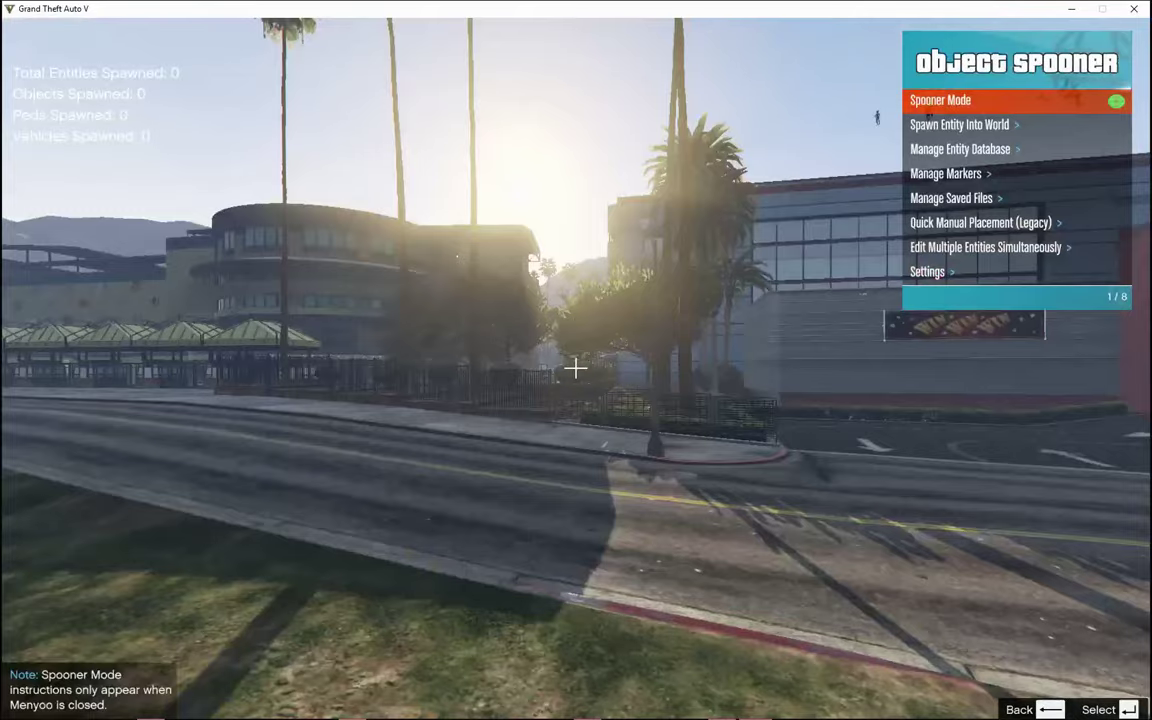
key(F8)
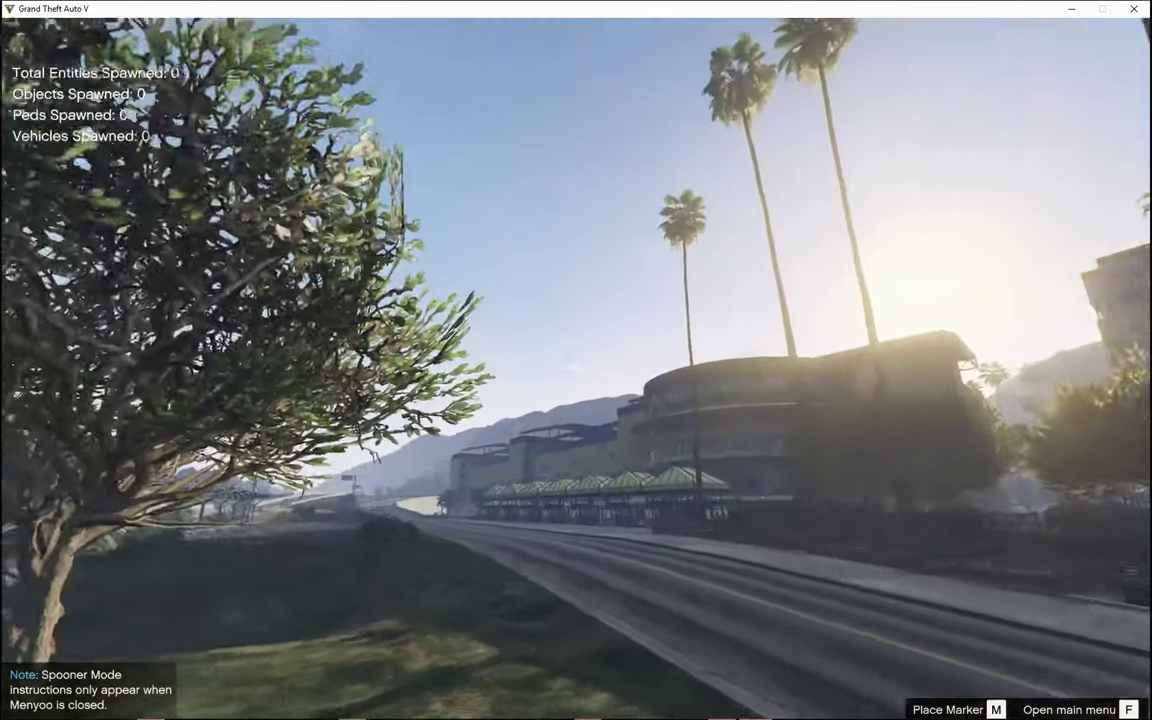
key(F9)
key(w)
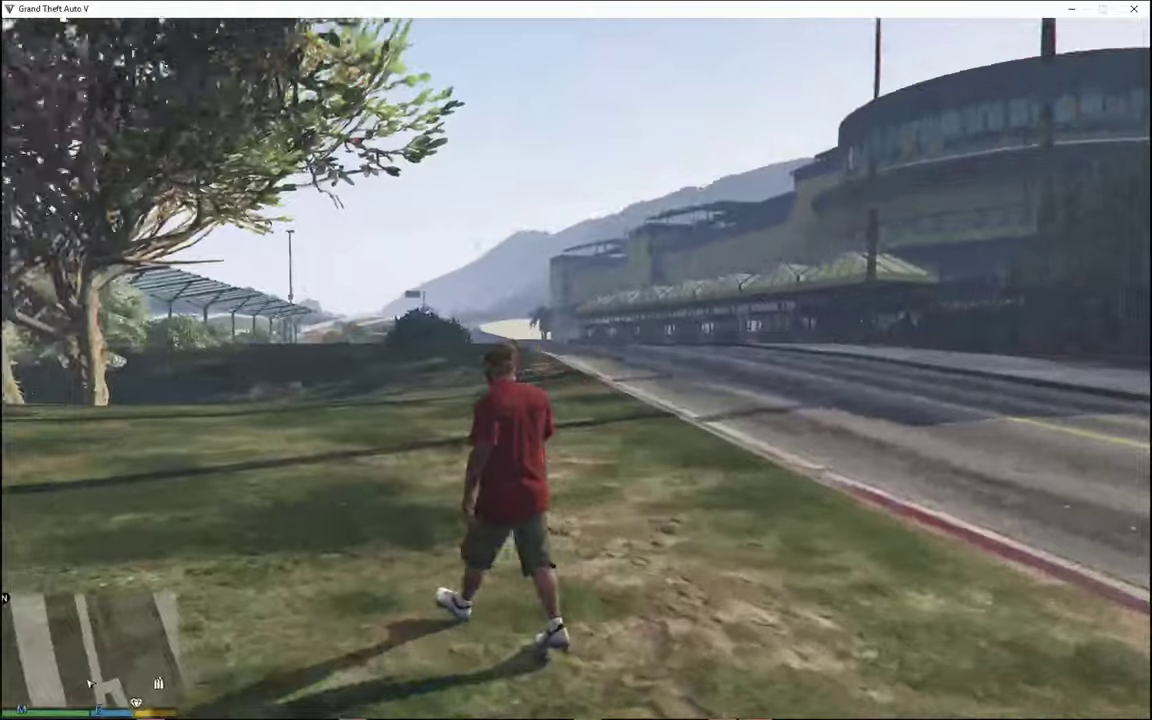
key(w)
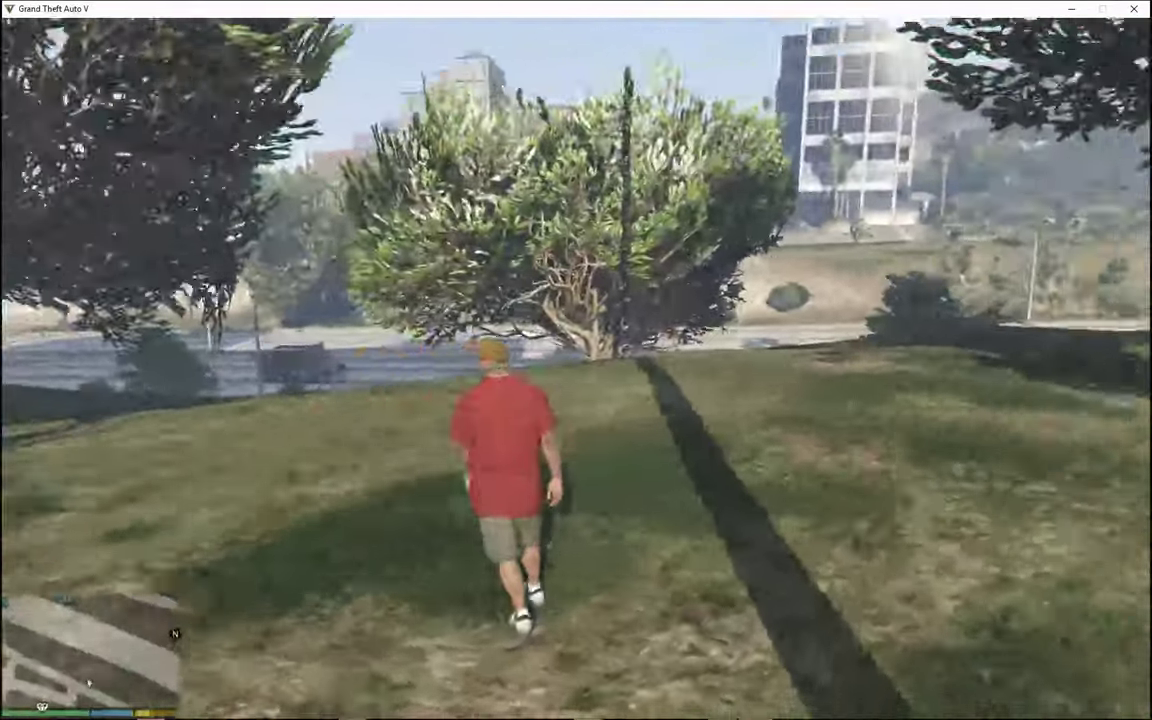
key(w)
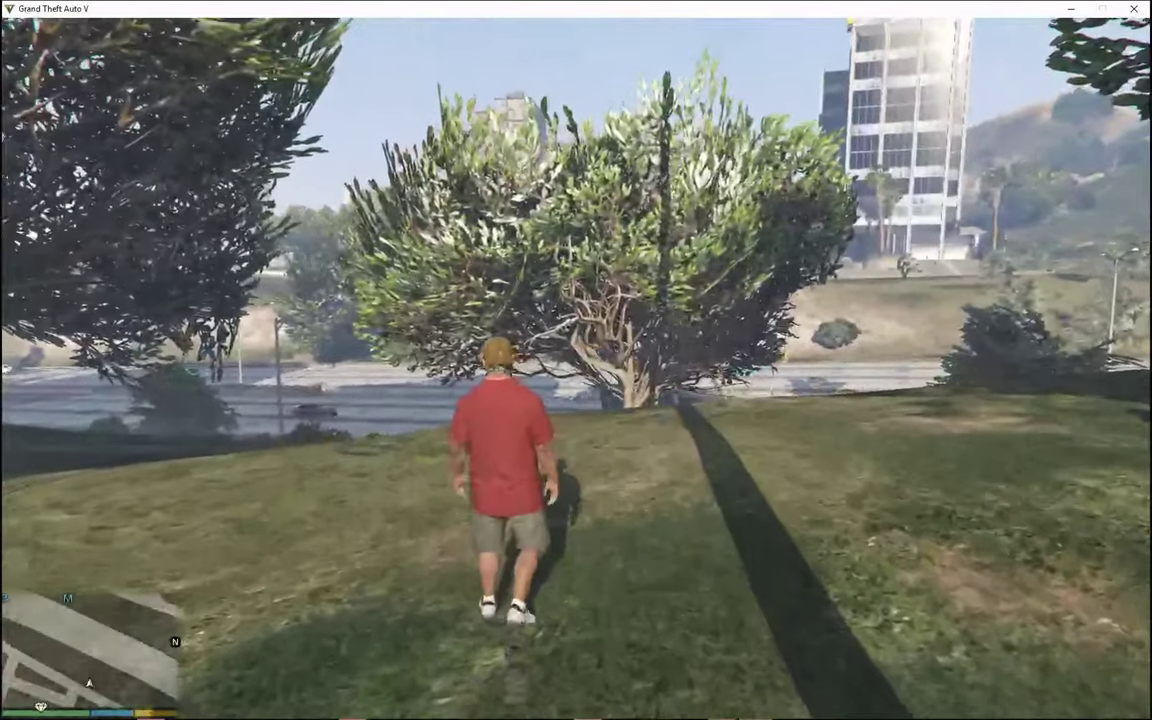